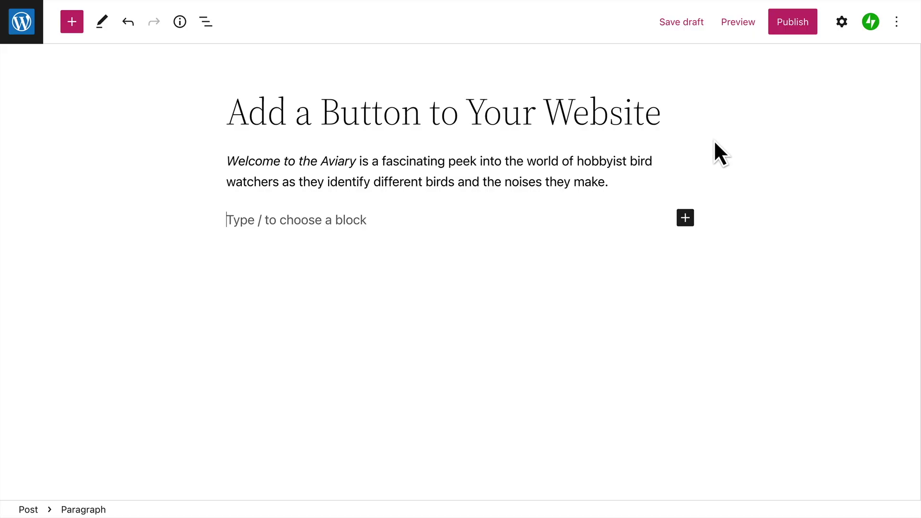
Start a Buttons block on the empty line below the Aviary paragraph with the /buttons command.
{"action": "left_click", "coordinate": [692, 224]}
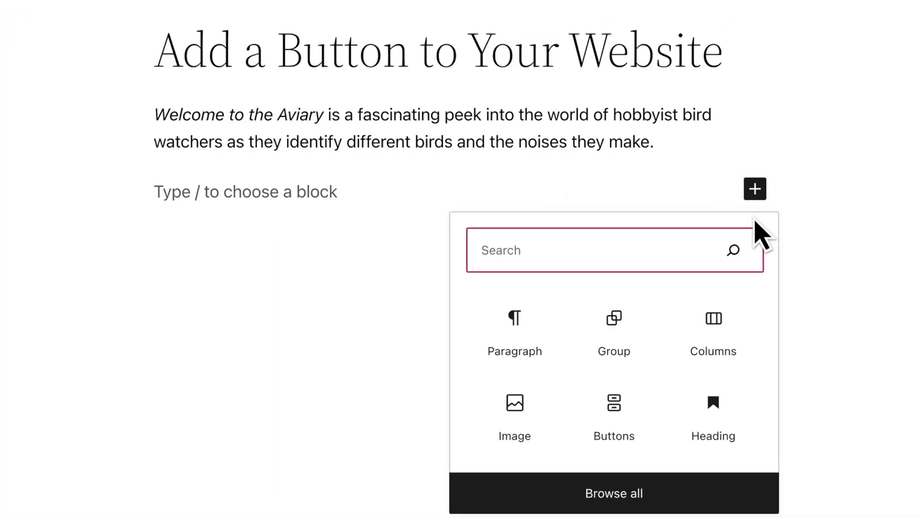
{"action": "type", "text": "Buttons"}
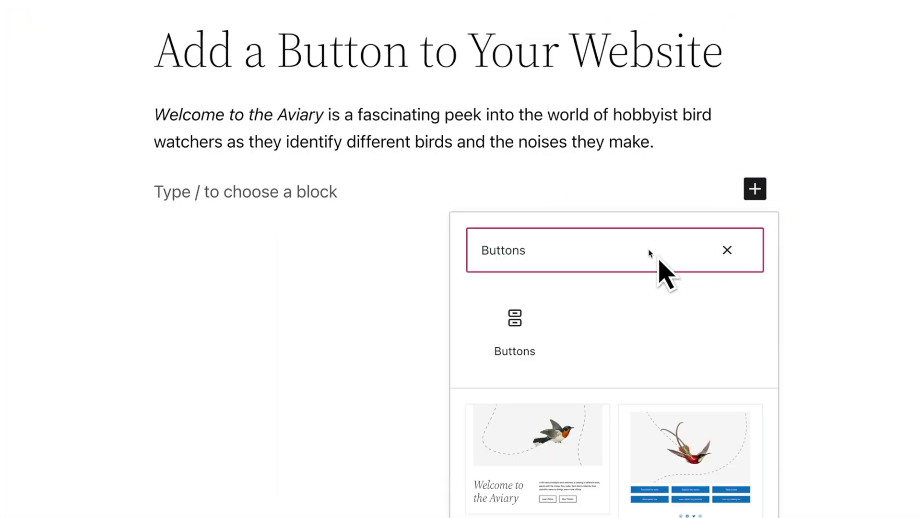
{"action": "left_click", "coordinate": [373, 196]}
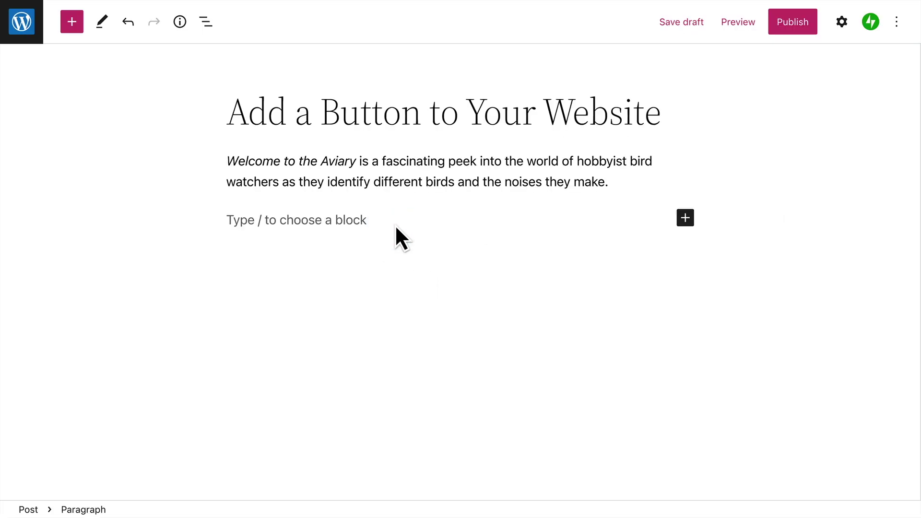
{"action": "type", "text": "/buttons"}
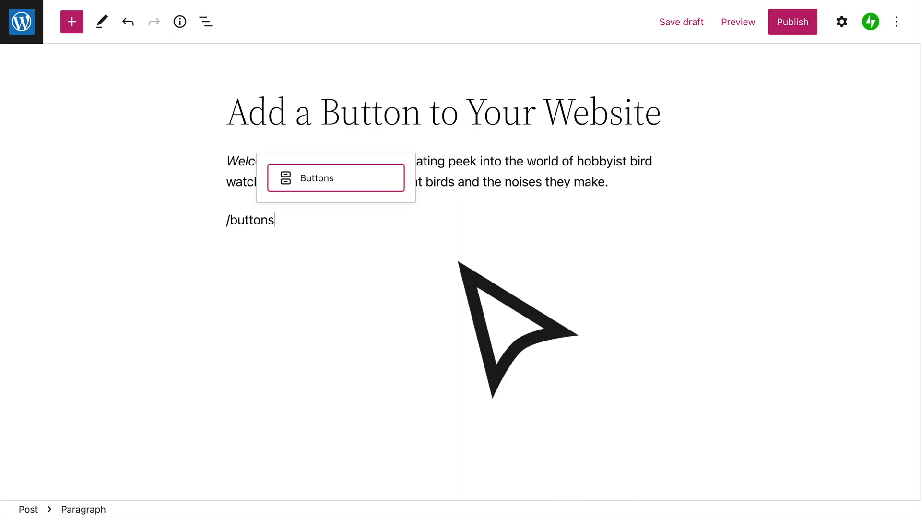
{"action": "key", "text": "Return"}
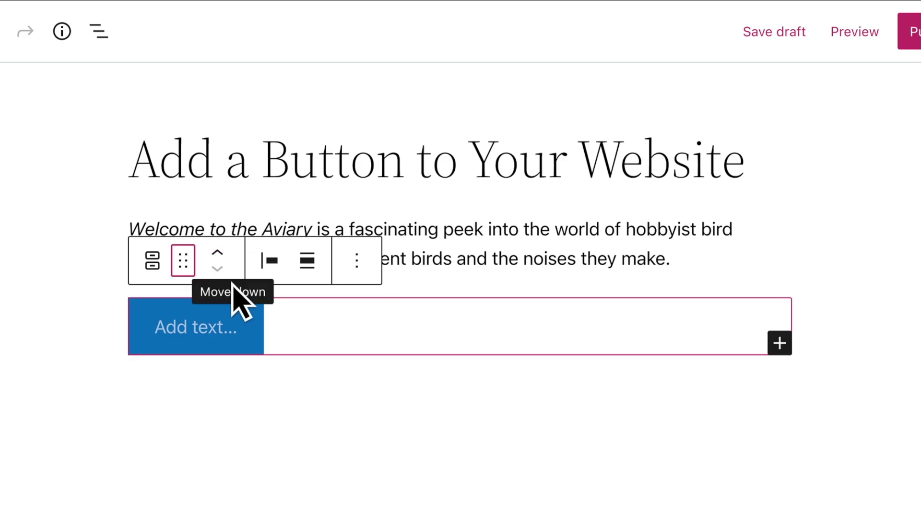
{"action": "left_click", "coordinate": [275, 264]}
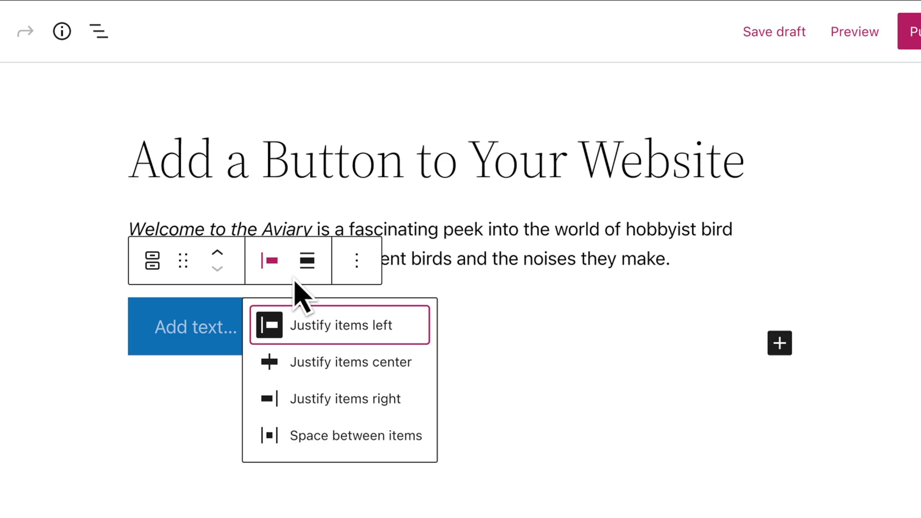
{"action": "left_click", "coordinate": [327, 279]}
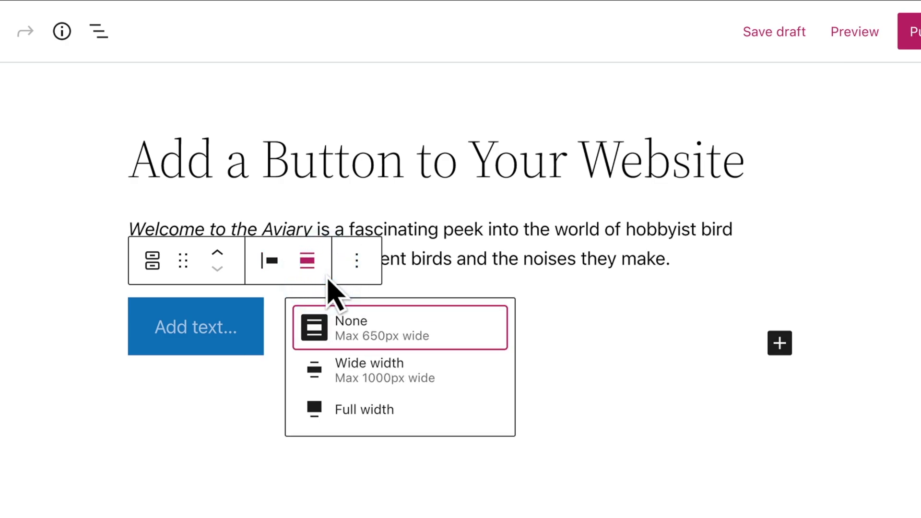
Label the placeholder button 'Buy Tickets'.
{"action": "left_click", "coordinate": [561, 346]}
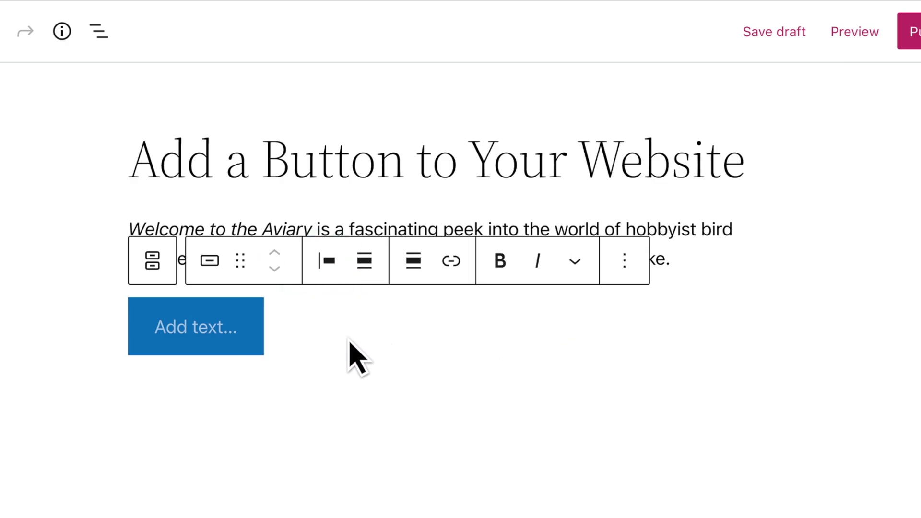
{"action": "left_click", "coordinate": [260, 339]}
{"action": "type", "text": "Buy"}
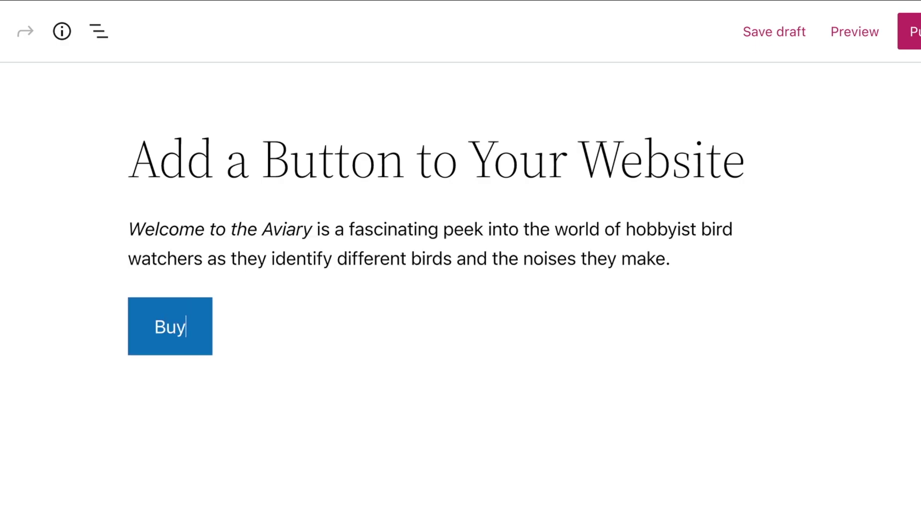
{"action": "type", "text": " Tickets"}
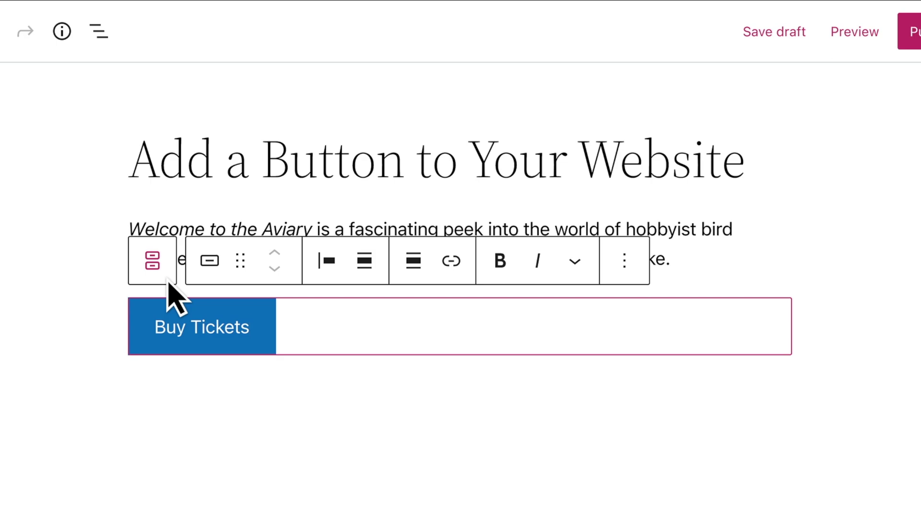
Review the button's style, justification, width and alignment options, then begin adding a link.
{"action": "left_click", "coordinate": [214, 275]}
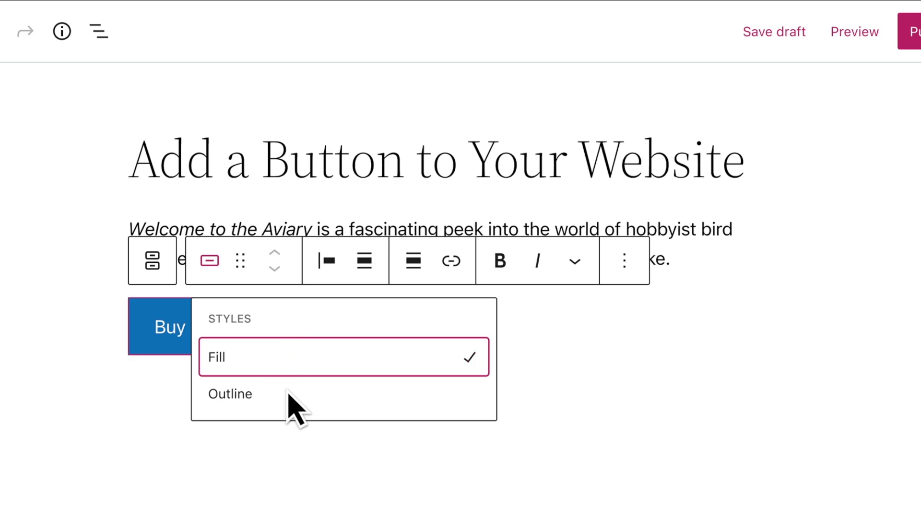
{"action": "left_click", "coordinate": [246, 281]}
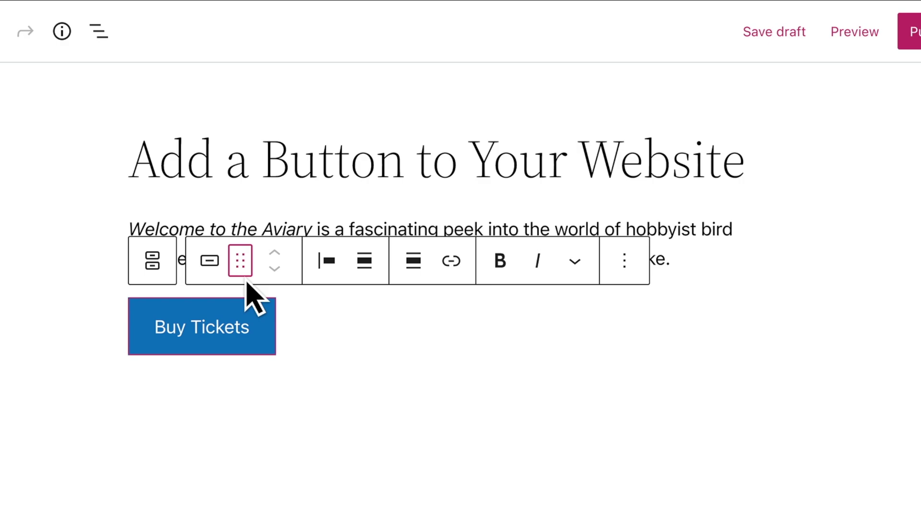
{"action": "left_click", "coordinate": [287, 272]}
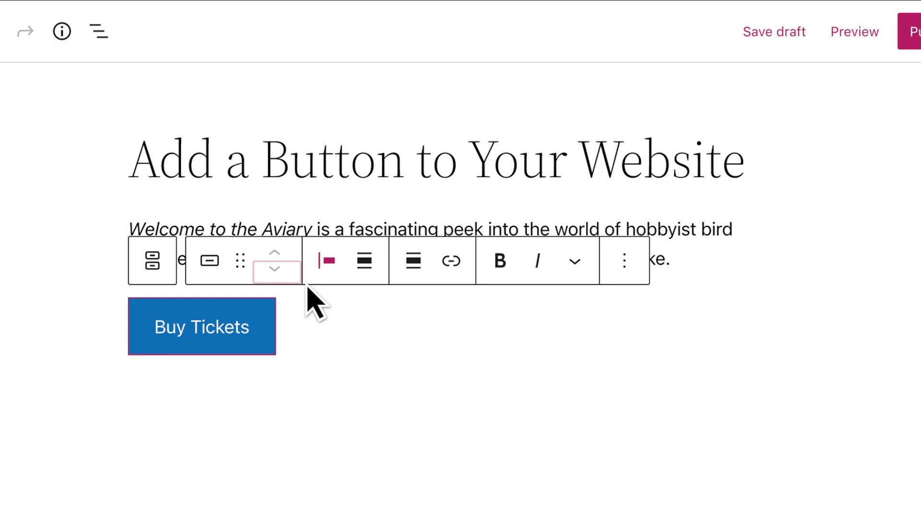
{"action": "left_click", "coordinate": [338, 282]}
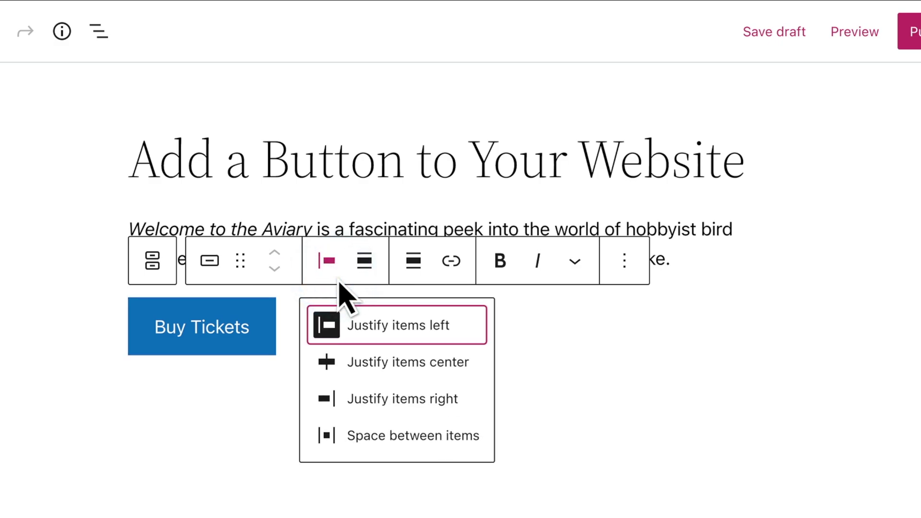
{"action": "left_click", "coordinate": [373, 267]}
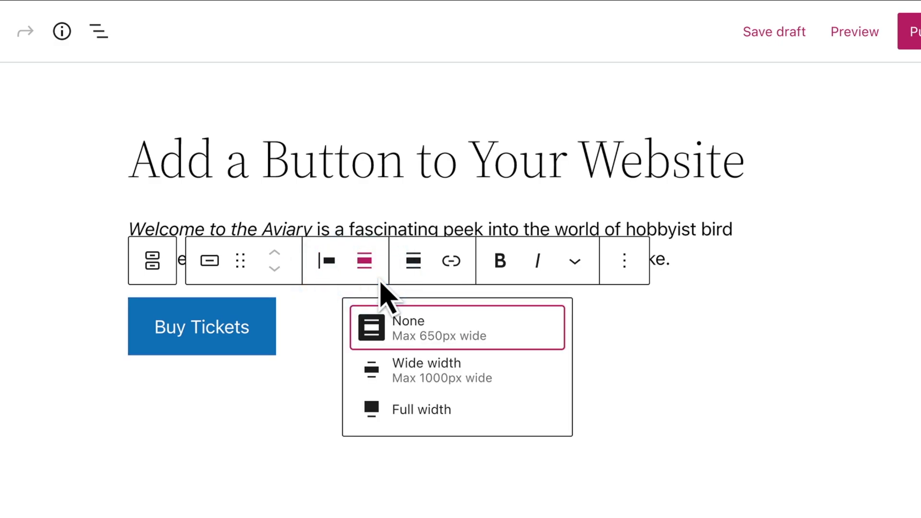
{"action": "left_click", "coordinate": [429, 279]}
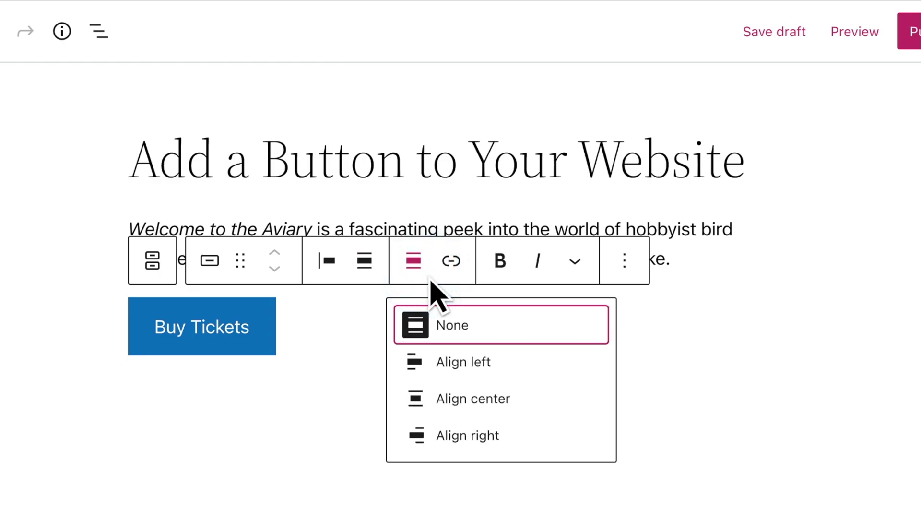
{"action": "left_click", "coordinate": [467, 278]}
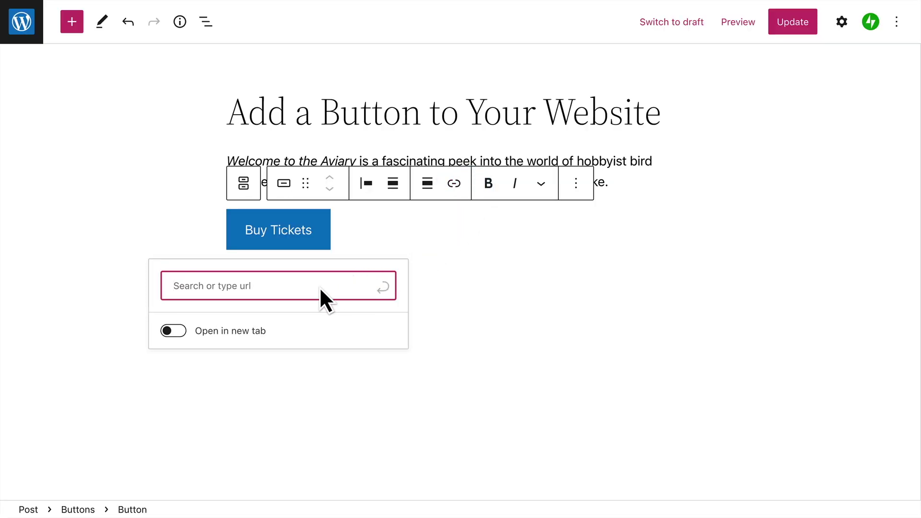
Link Buy Tickets to the Purchase page (learnwp.blog/purchase/) instead of eventbrite.com.
{"action": "type", "text": "https://event"}
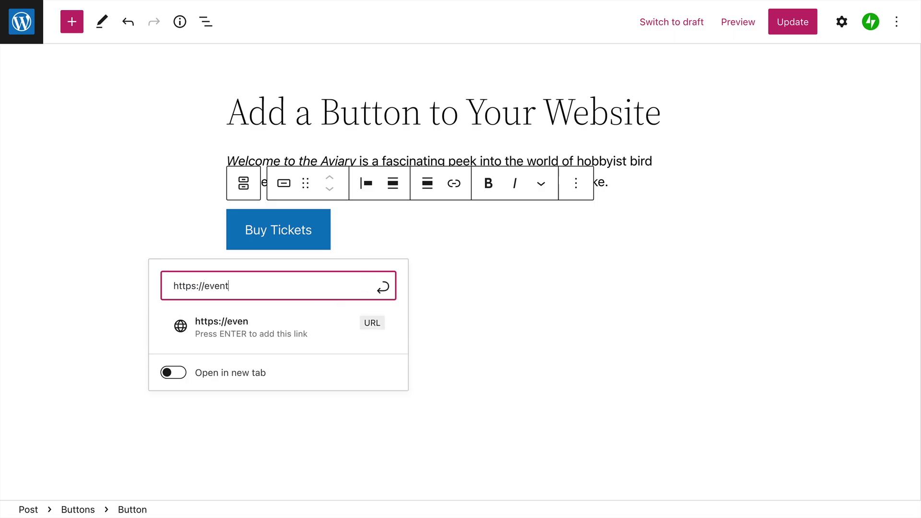
{"action": "type", "text": "brite.com"}
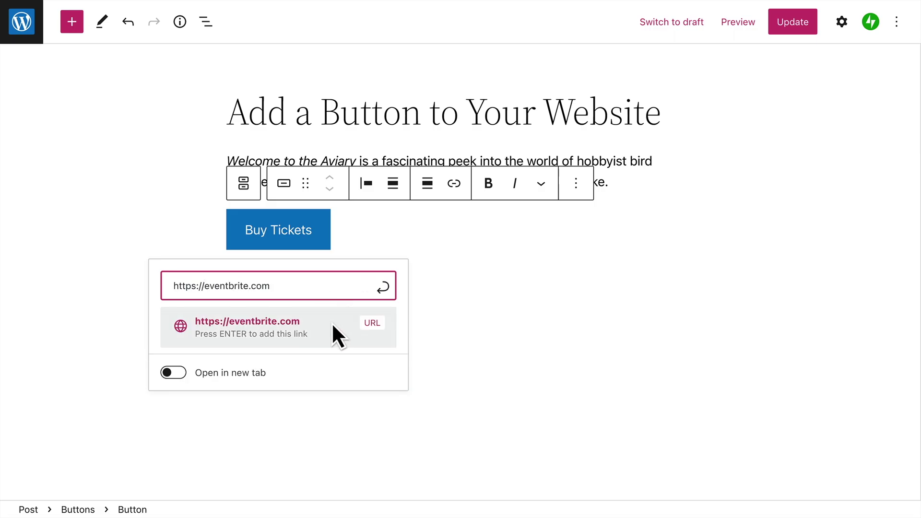
{"action": "triple_click", "coordinate": [260, 285]}
{"action": "type", "text": "Purchase"}
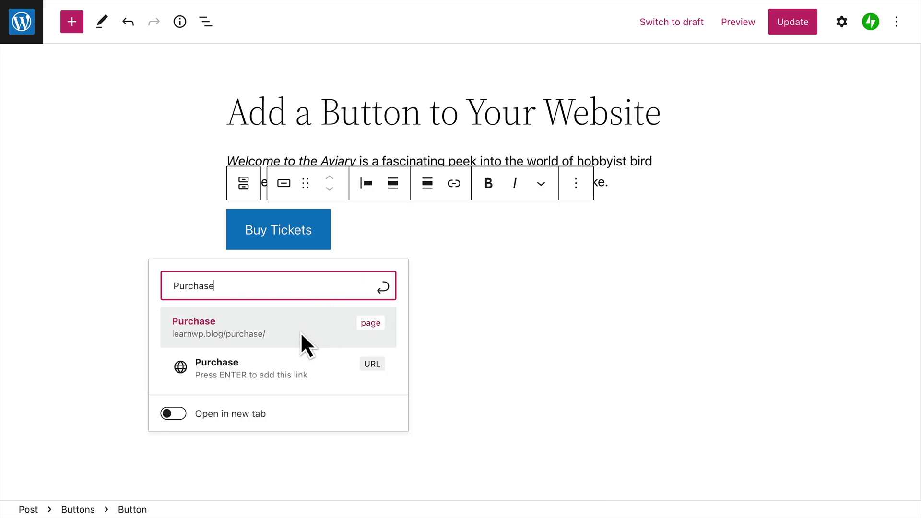
{"action": "left_click", "coordinate": [300, 332]}
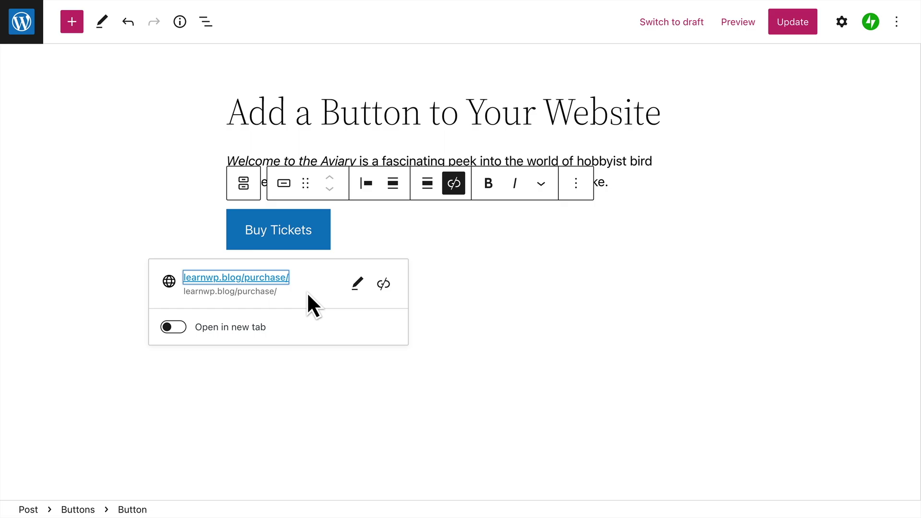
Unlink the Buy Tickets button and bring up its options menu.
{"action": "left_click", "coordinate": [284, 334]}
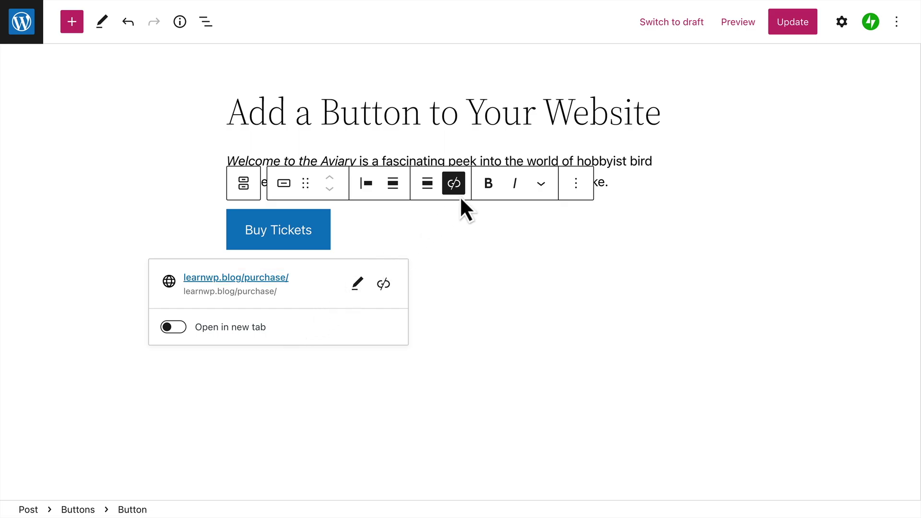
{"action": "left_click", "coordinate": [454, 184]}
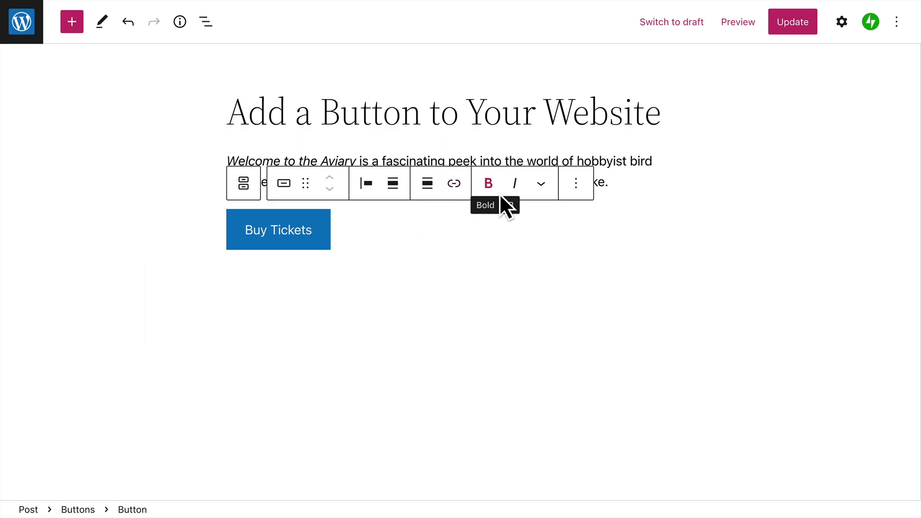
{"action": "left_click", "coordinate": [550, 189]}
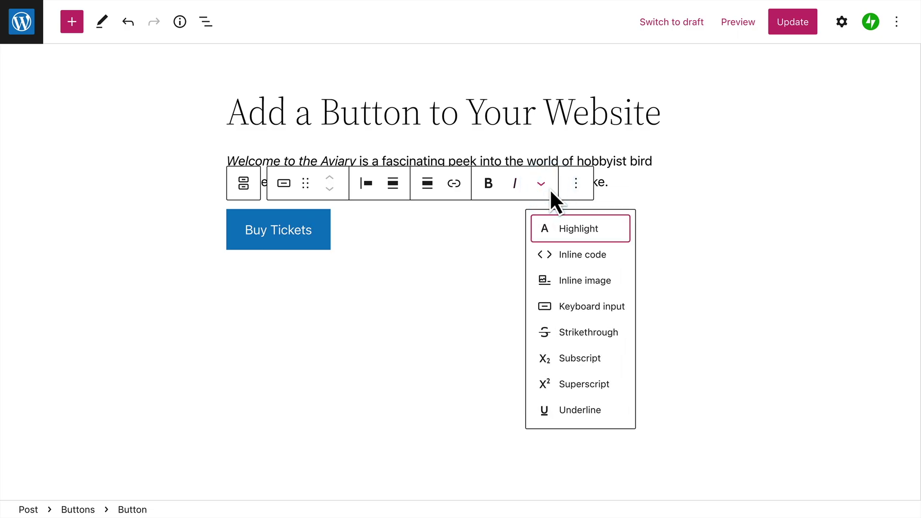
{"action": "left_click", "coordinate": [583, 190]}
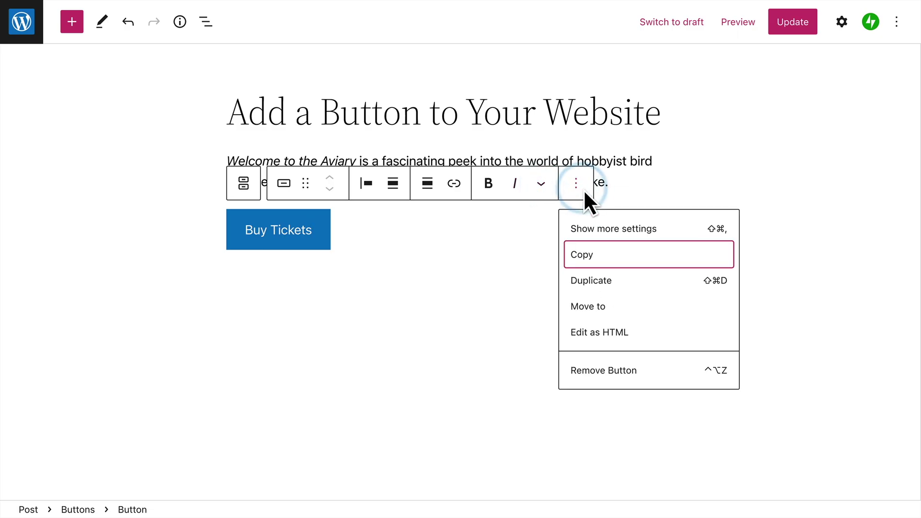
Give Buy Tickets the Fill style and a 50% width in the block settings.
{"action": "left_click", "coordinate": [663, 231]}
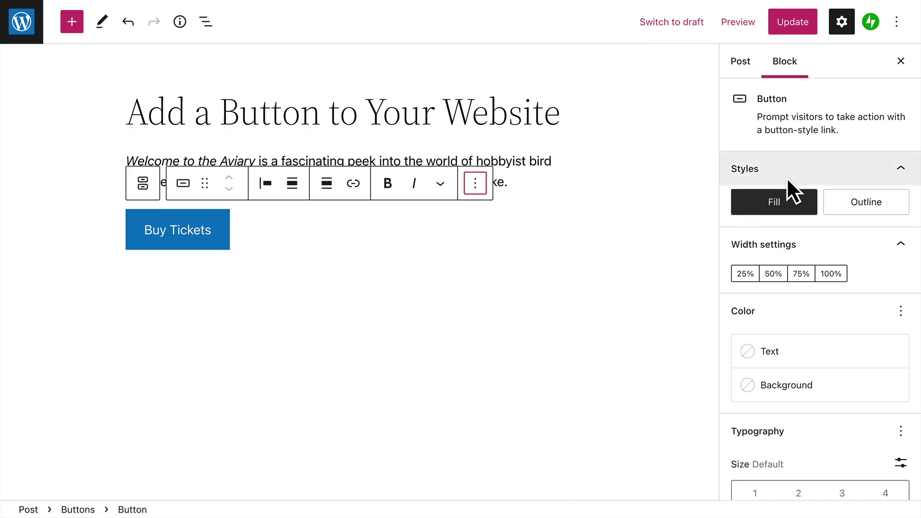
{"action": "mouse_move", "coordinate": [793, 205]}
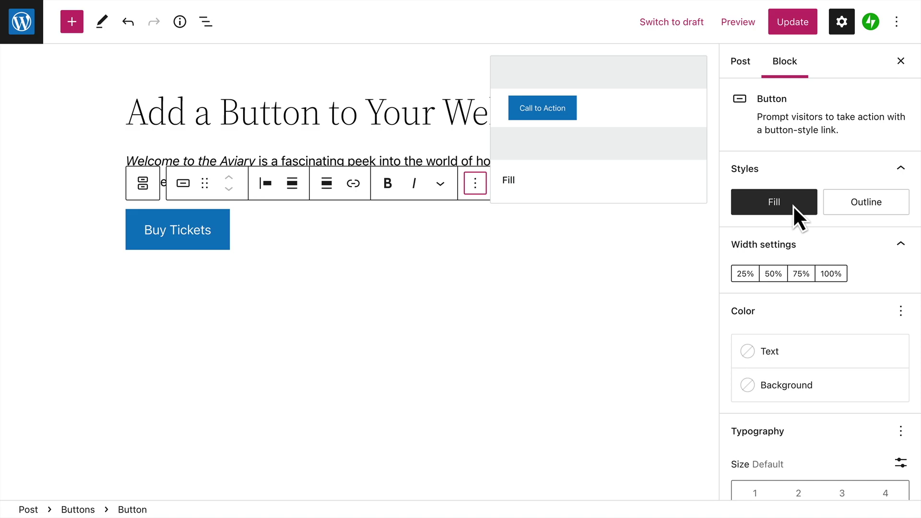
{"action": "left_click", "coordinate": [839, 204]}
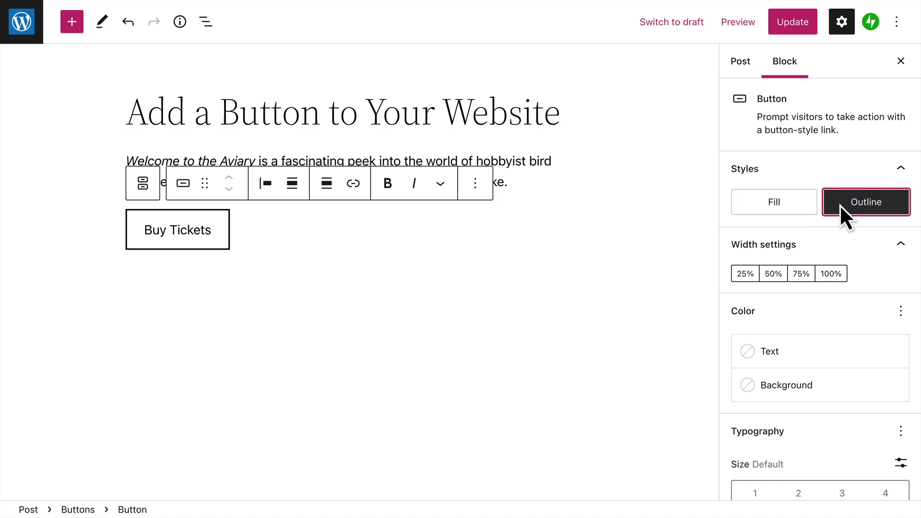
{"action": "left_click", "coordinate": [803, 205]}
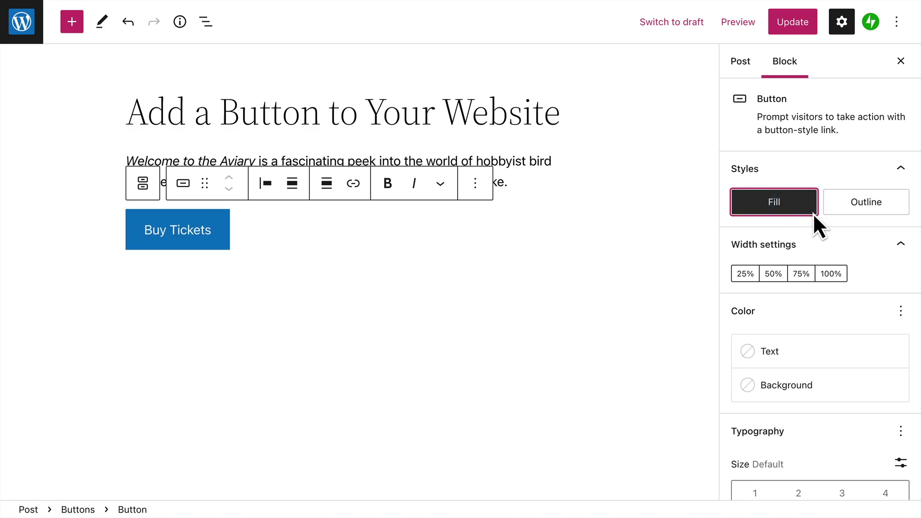
{"action": "left_click", "coordinate": [774, 274]}
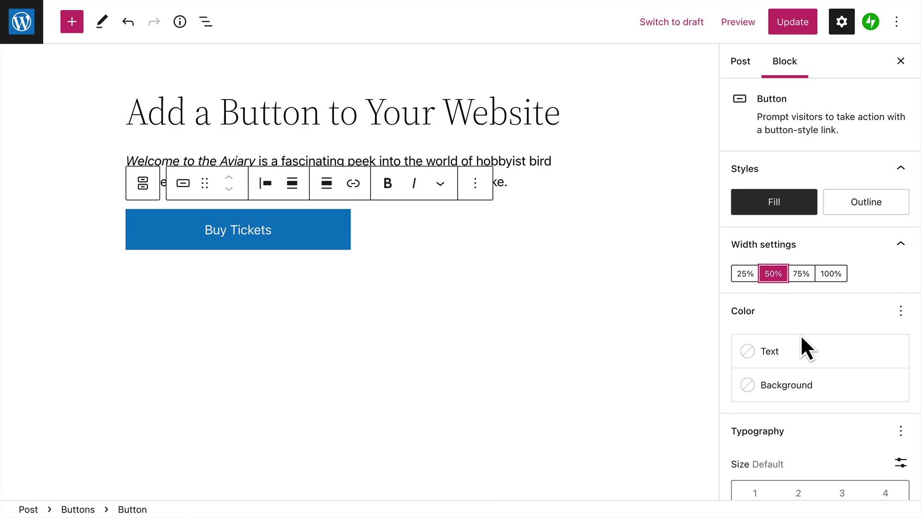
Check the text and background colour choices without changing them, then reach Dimensions.
{"action": "left_click", "coordinate": [809, 353]}
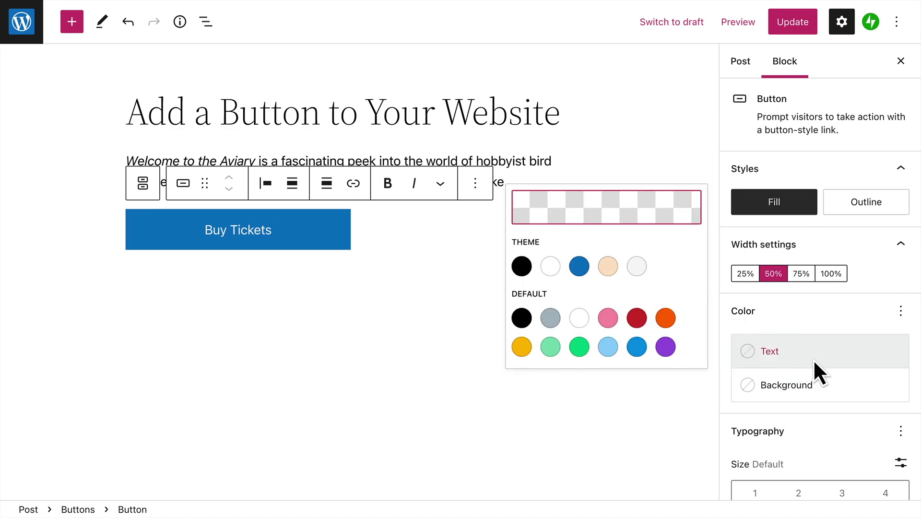
{"action": "left_click", "coordinate": [836, 388]}
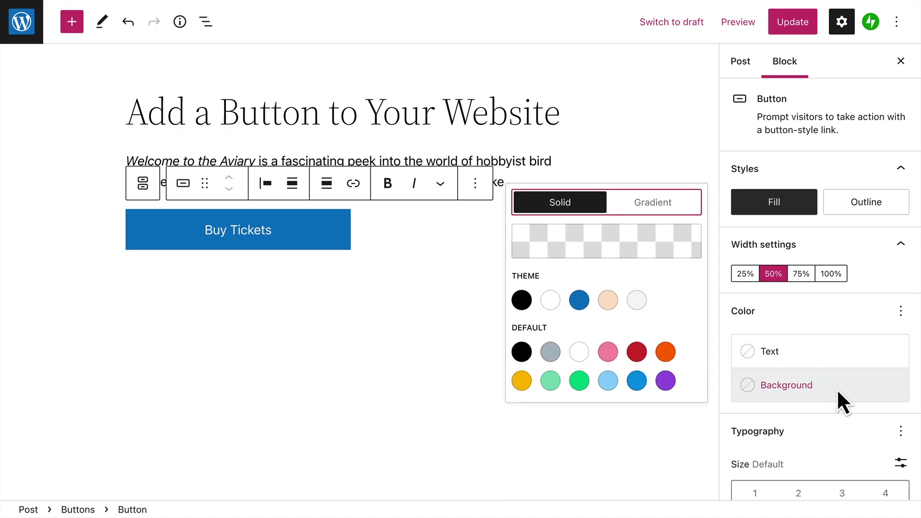
{"action": "left_click", "coordinate": [837, 389]}
{"action": "scroll", "coordinate": [837, 389], "scroll_direction": "down", "scroll_amount": 2}
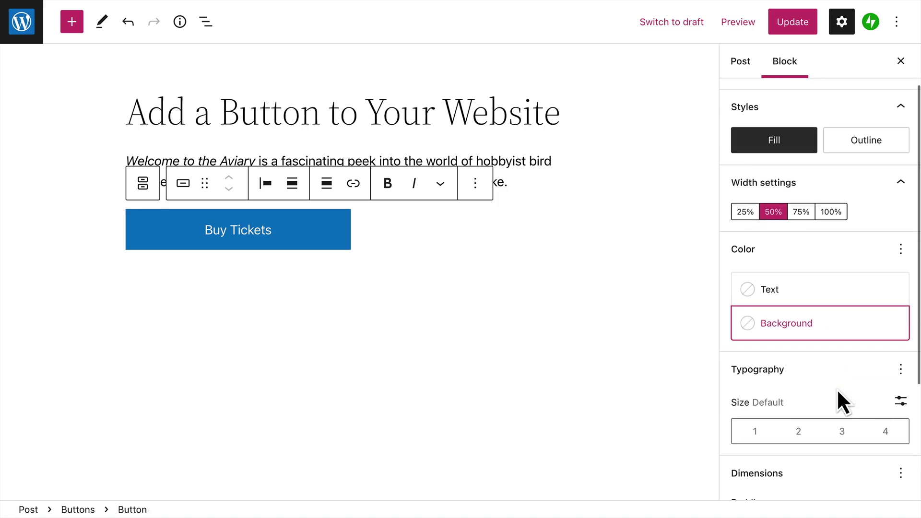
{"action": "scroll", "coordinate": [839, 392], "scroll_direction": "down", "scroll_amount": 3}
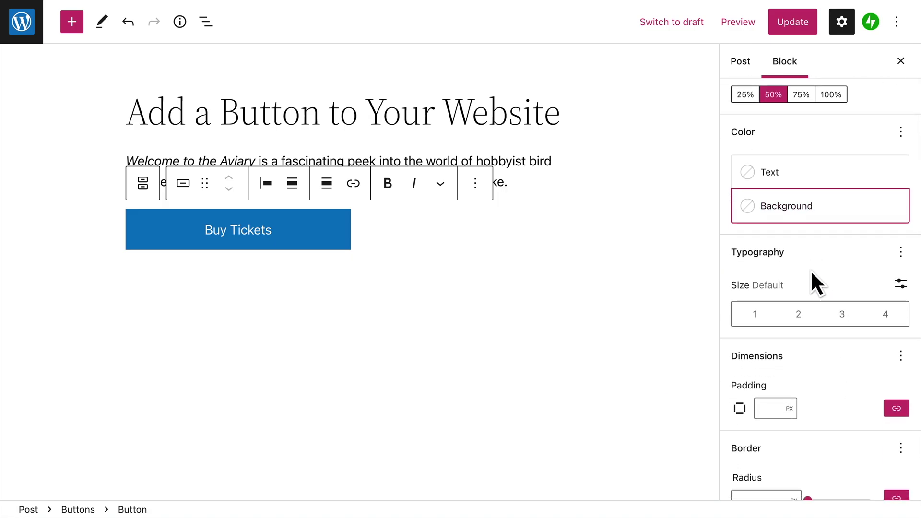
{"action": "scroll", "coordinate": [803, 289], "scroll_direction": "down", "scroll_amount": 1}
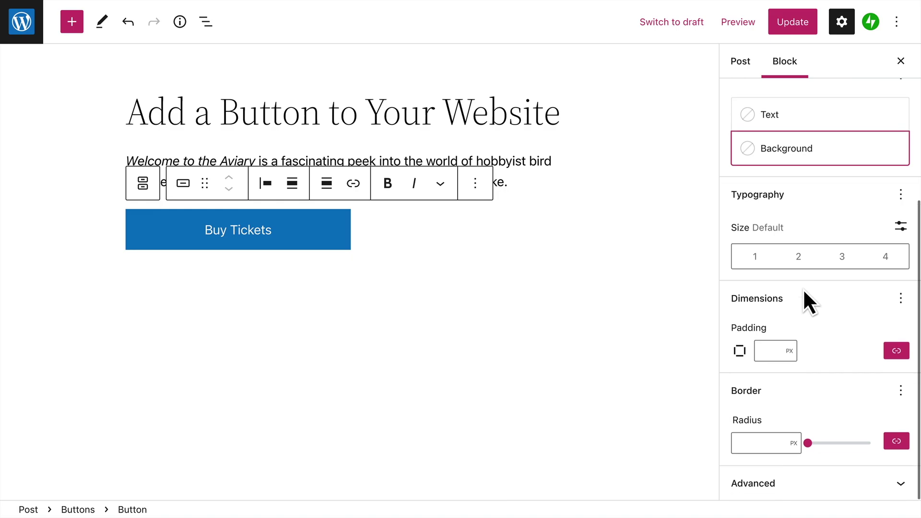
Set the button padding to 18 px, with vertical and horizontal values unlinked.
{"action": "left_click", "coordinate": [769, 353]}
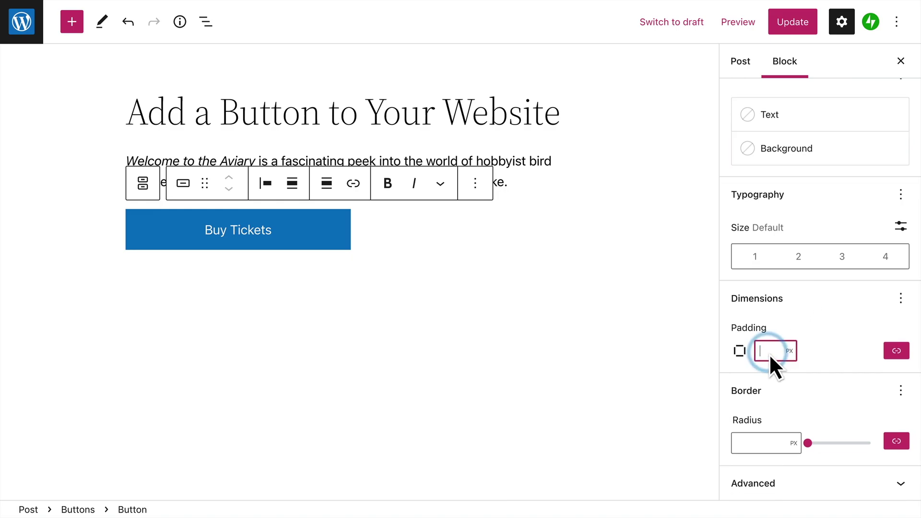
{"action": "type", "text": "18"}
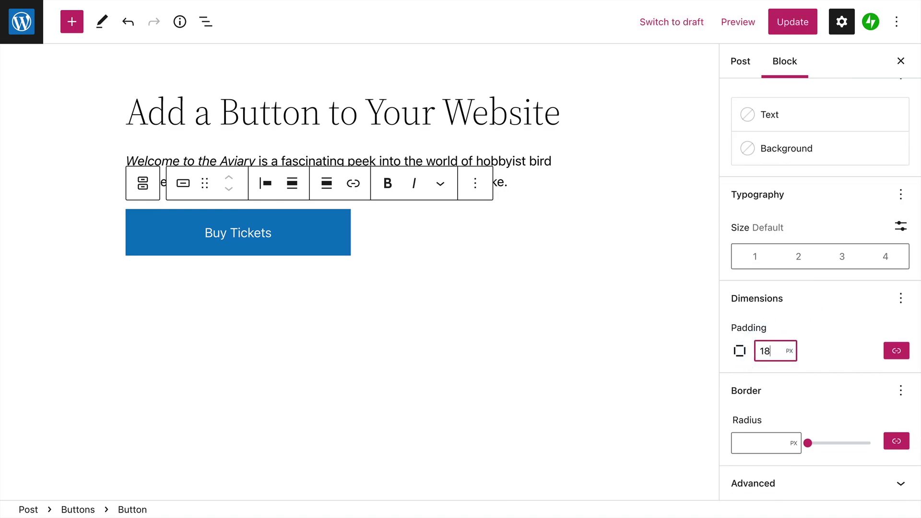
{"action": "left_click", "coordinate": [815, 352]}
{"action": "left_click", "coordinate": [896, 352]}
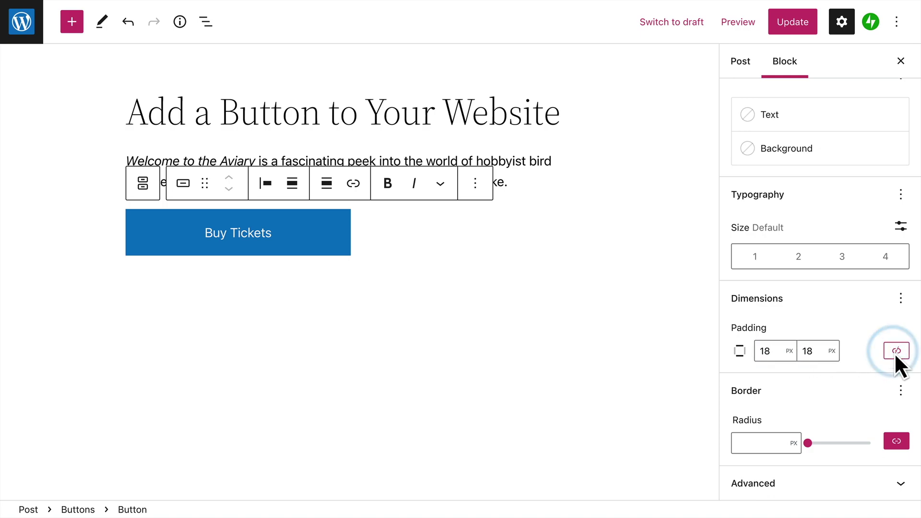
{"action": "left_click", "coordinate": [771, 356]}
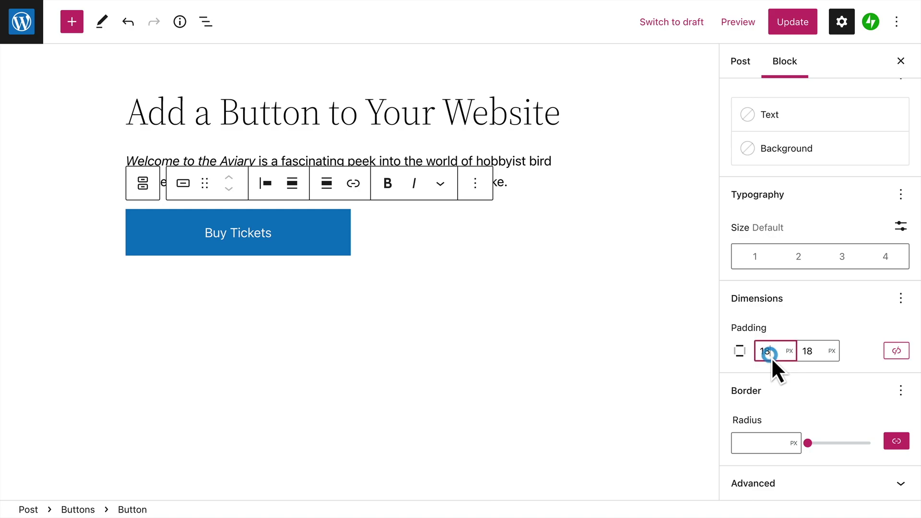
{"action": "left_click", "coordinate": [817, 354]}
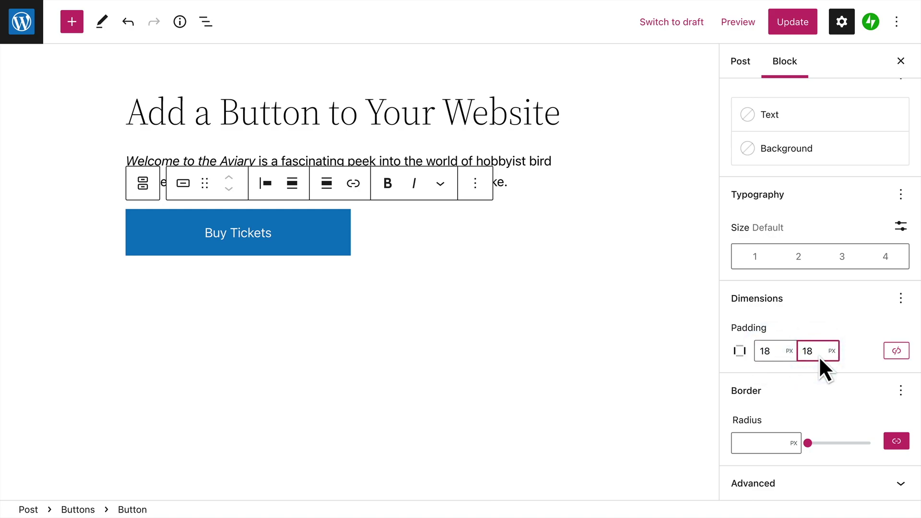
{"action": "left_click", "coordinate": [858, 359]}
Give the Buy Tickets button a 4 px corner radius.
{"action": "left_click", "coordinate": [755, 444]}
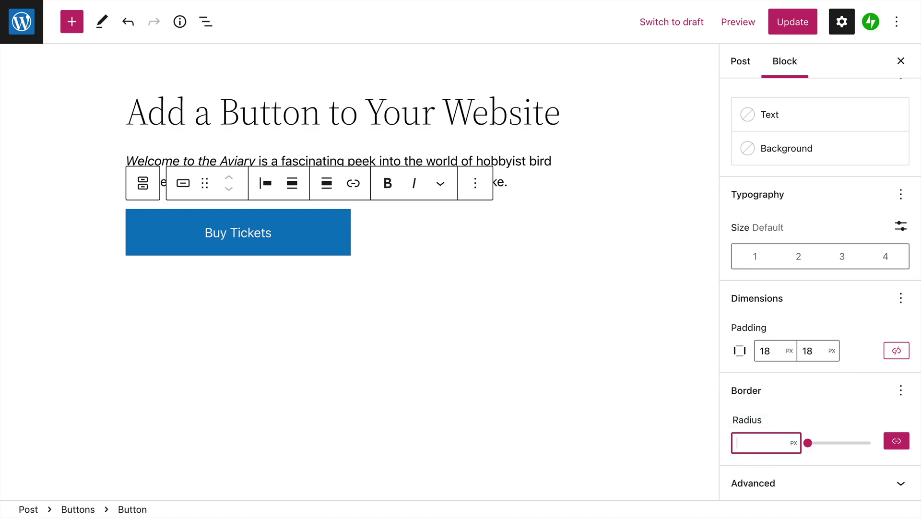
{"action": "type", "text": "4"}
{"action": "left_click", "coordinate": [790, 398]}
{"action": "scroll", "coordinate": [790, 398], "scroll_direction": "up", "scroll_amount": 5}
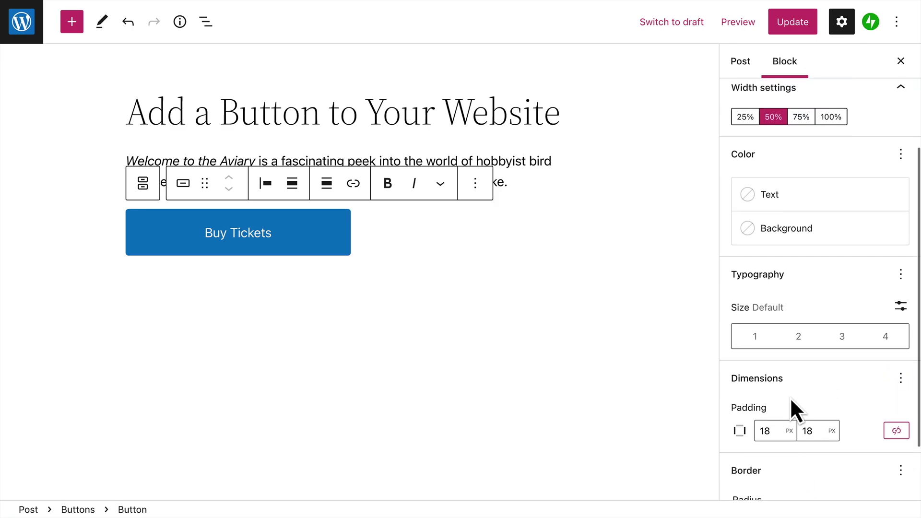
Add a second button labelled 'Learn More' beside Buy Tickets.
{"action": "left_click", "coordinate": [901, 61]}
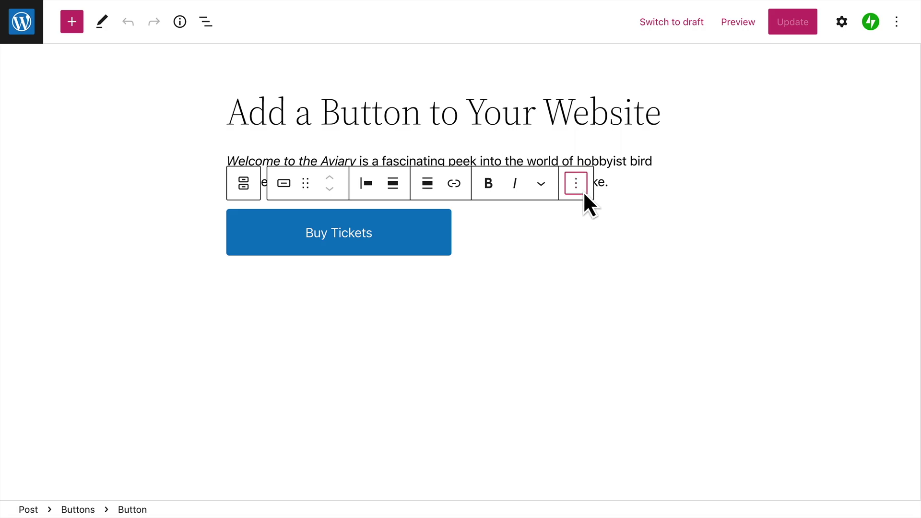
{"action": "left_click", "coordinate": [583, 191]}
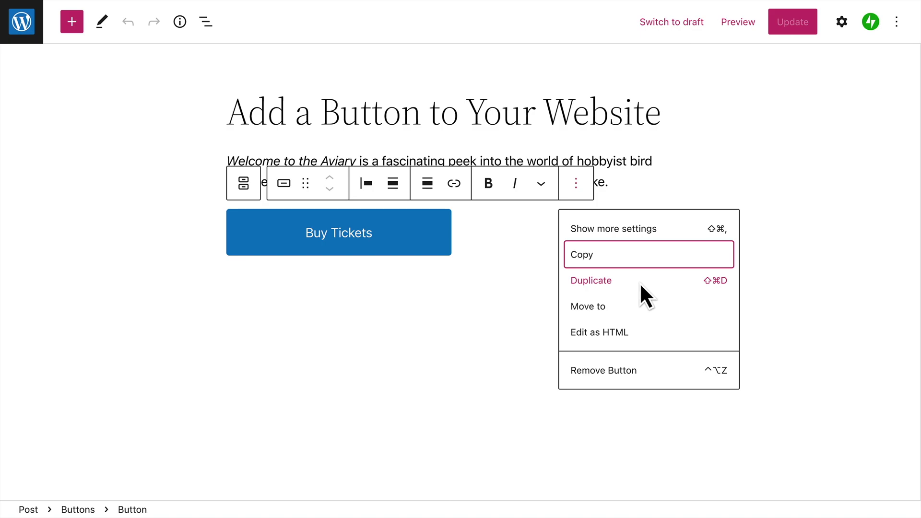
{"action": "left_click", "coordinate": [517, 238]}
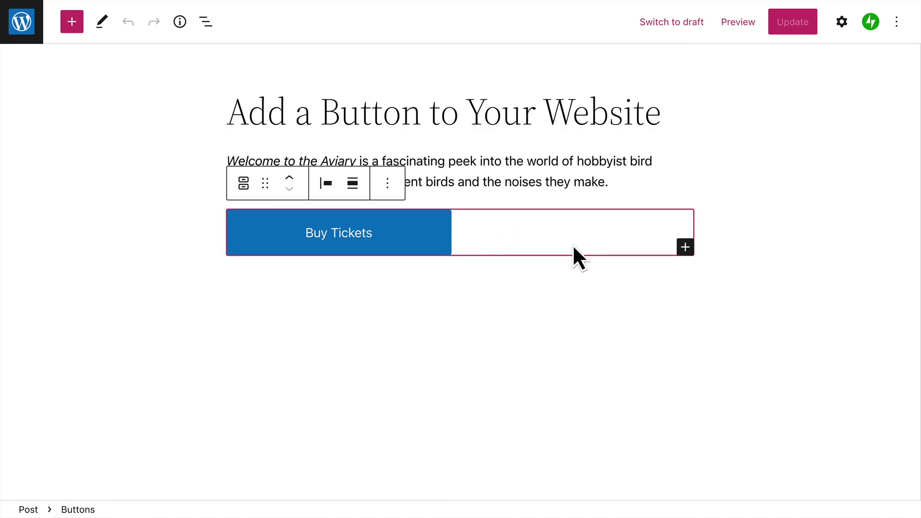
{"action": "left_click", "coordinate": [686, 248]}
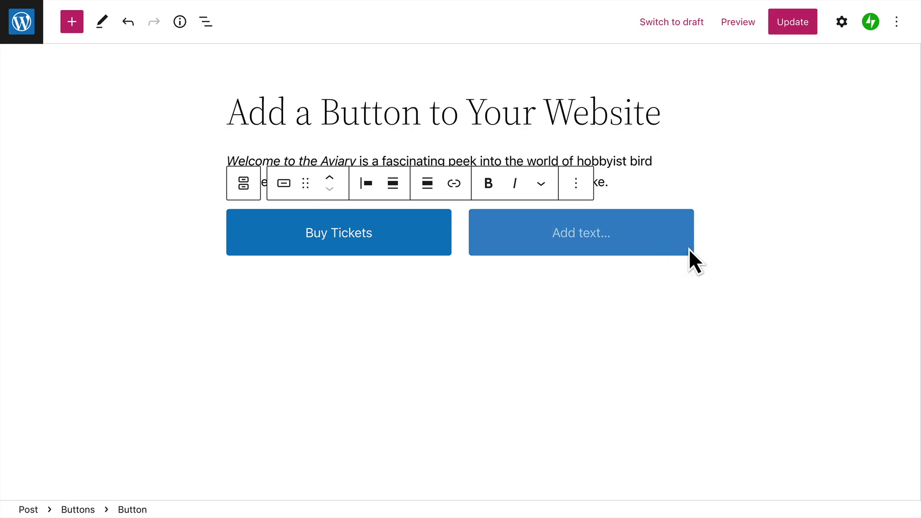
{"action": "type", "text": "Learn More"}
Make Learn More an outline button, leaving it without a link.
{"action": "left_click", "coordinate": [284, 183]}
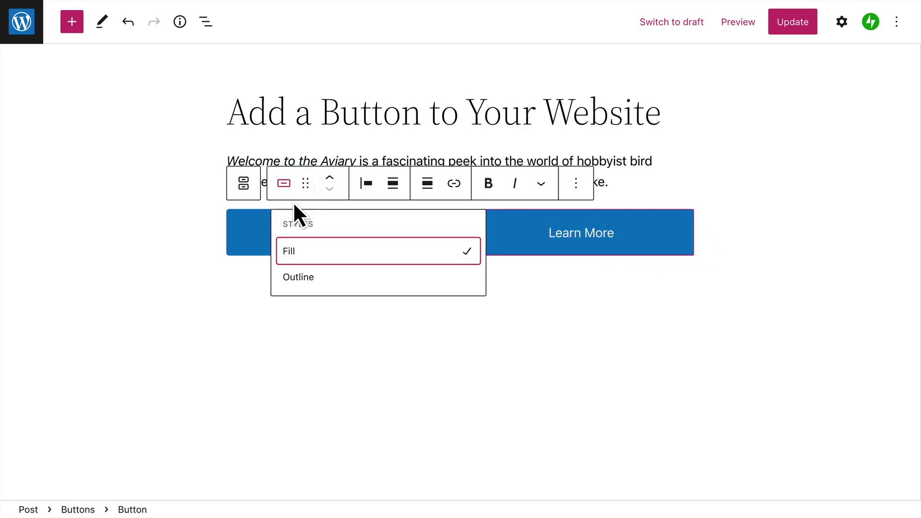
{"action": "left_click", "coordinate": [341, 278]}
{"action": "left_click", "coordinate": [465, 186]}
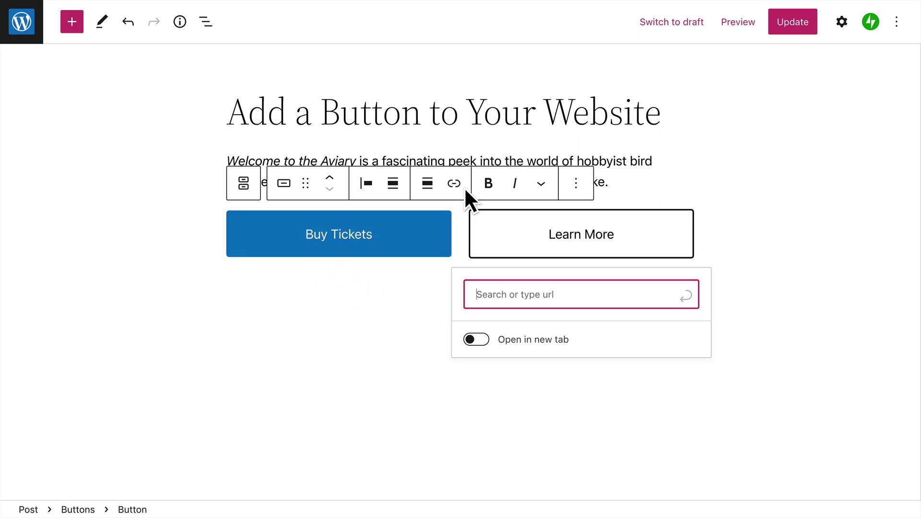
{"action": "type", "text": "learnwp.blog/welcome-to-the-aviary-event-details/"}
{"action": "key", "text": "Return"}
{"action": "left_click", "coordinate": [463, 190]}
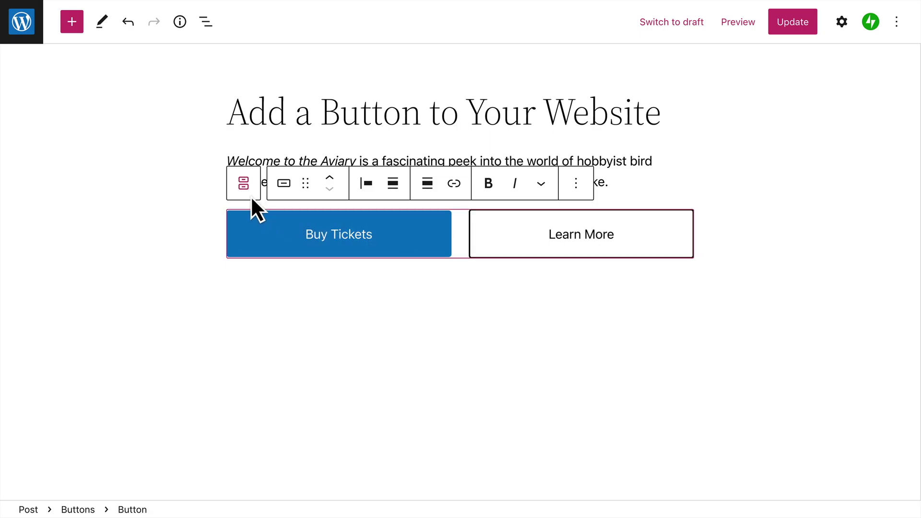
In the Buttons group settings, switch orientation to vertical and back to horizontal.
{"action": "left_click", "coordinate": [243, 183]}
{"action": "left_click", "coordinate": [387, 187]}
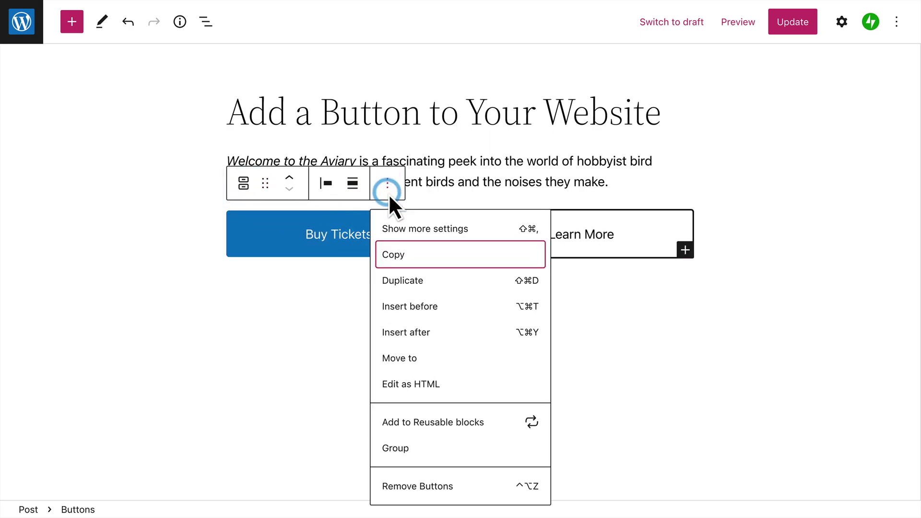
{"action": "left_click", "coordinate": [481, 232]}
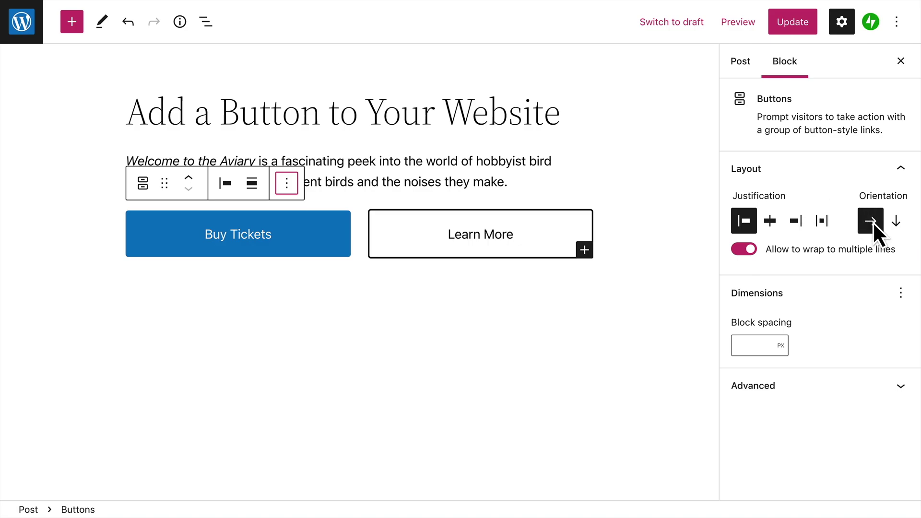
{"action": "left_click", "coordinate": [902, 222]}
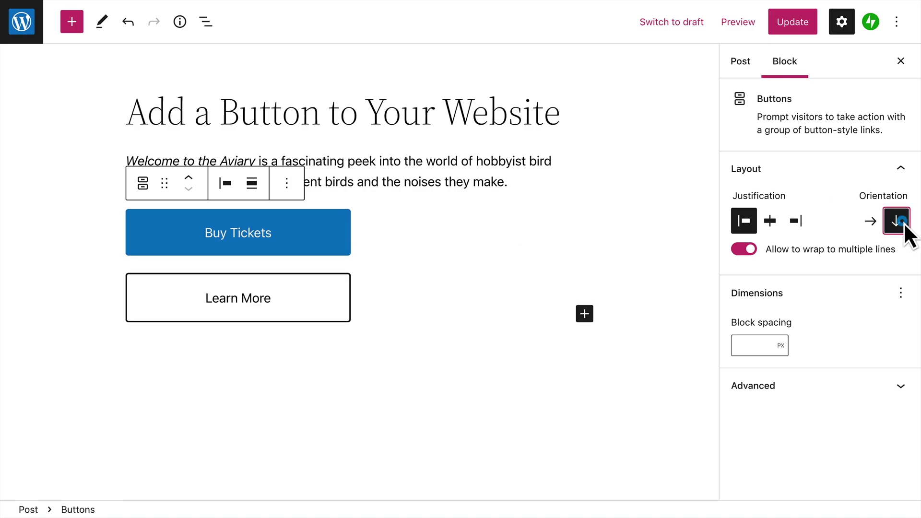
{"action": "left_click", "coordinate": [871, 221]}
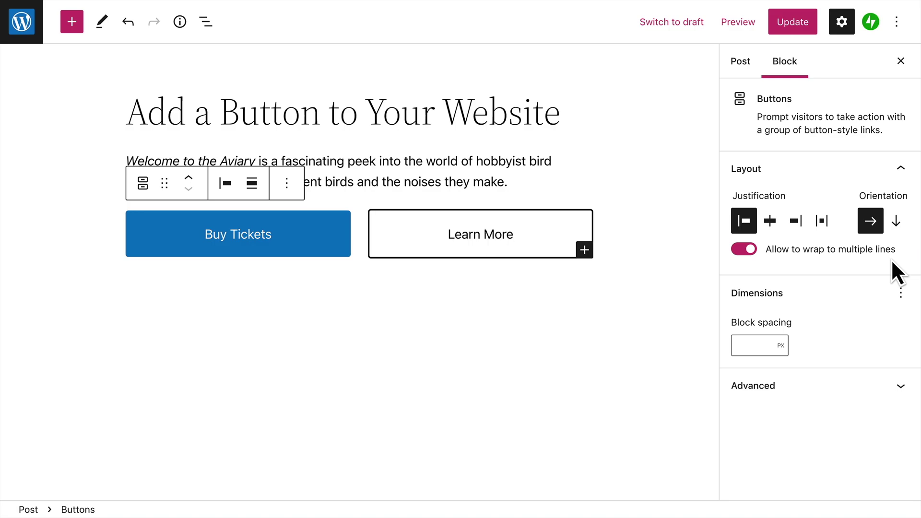
{"action": "left_click", "coordinate": [751, 344]}
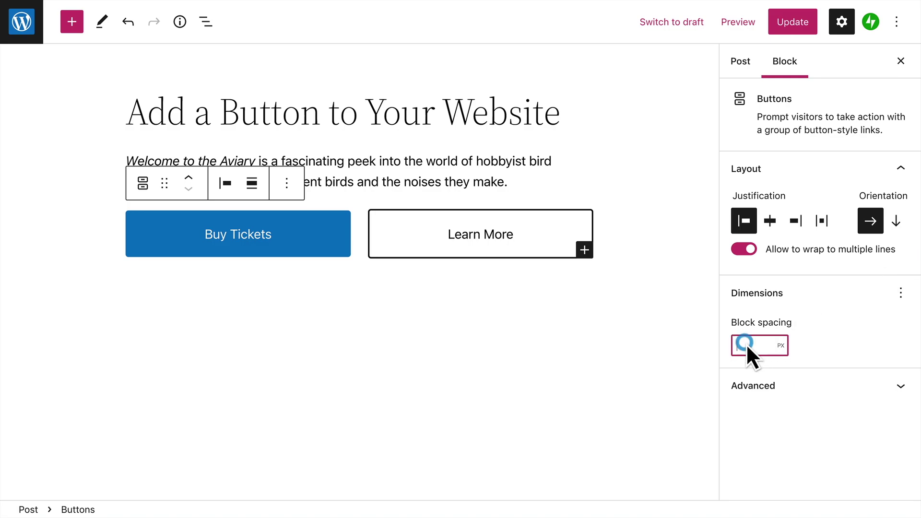
Leave block spacing unchanged, close the settings sidebar and deselect the Buttons group.
{"action": "left_click", "coordinate": [813, 343]}
{"action": "left_click", "coordinate": [902, 61]}
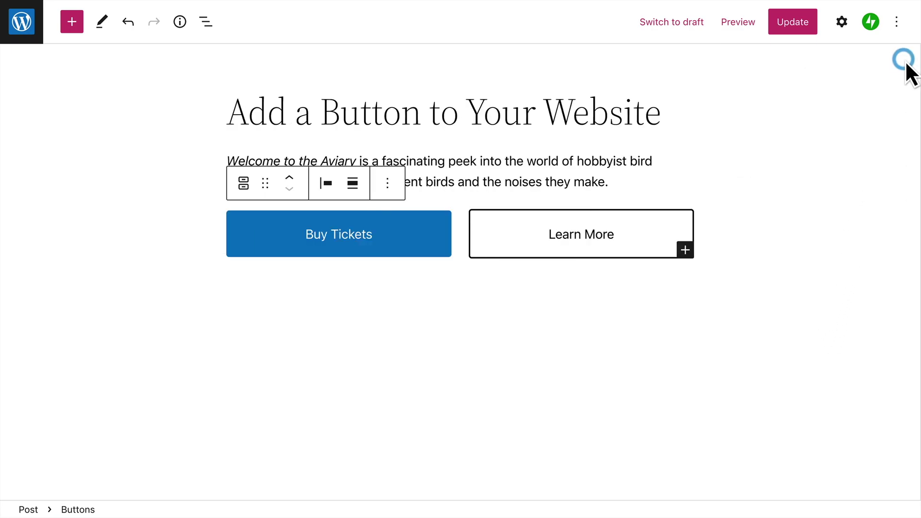
{"action": "left_click", "coordinate": [776, 190]}
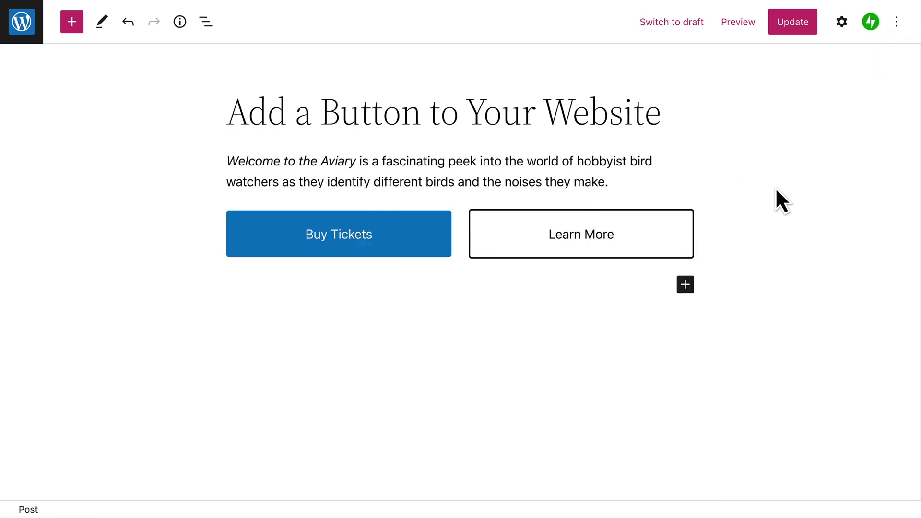